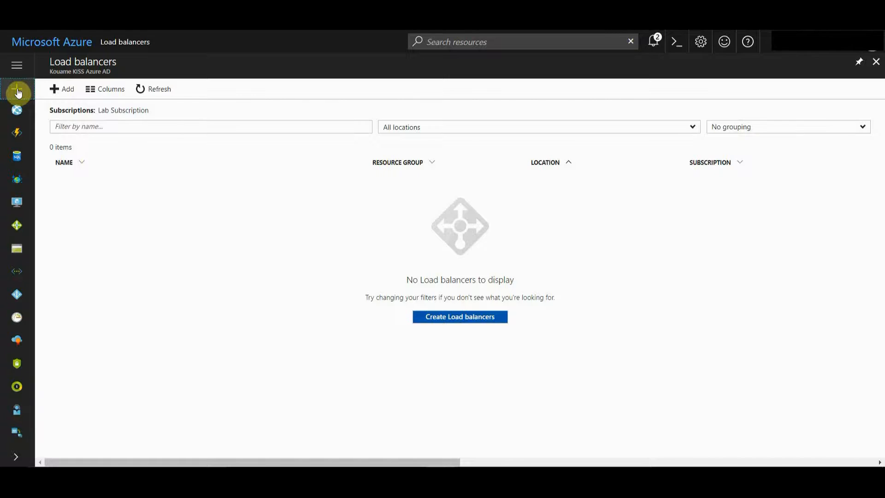
Step: Find Load Balancer in the marketplace and start creating a new load balancer
left_click(17, 92)
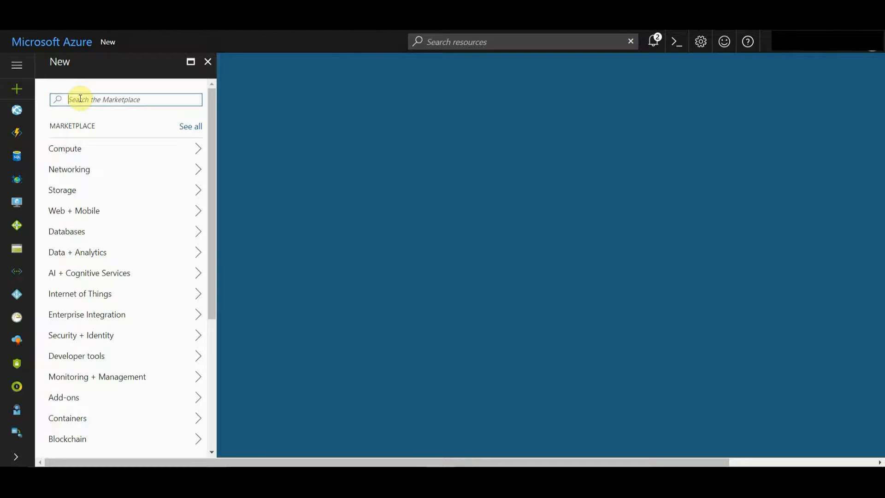
type("load")
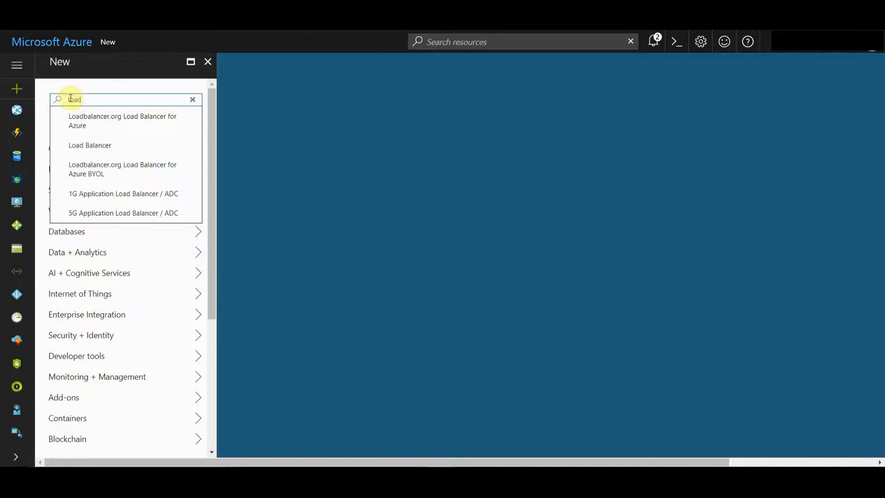
left_click(78, 145)
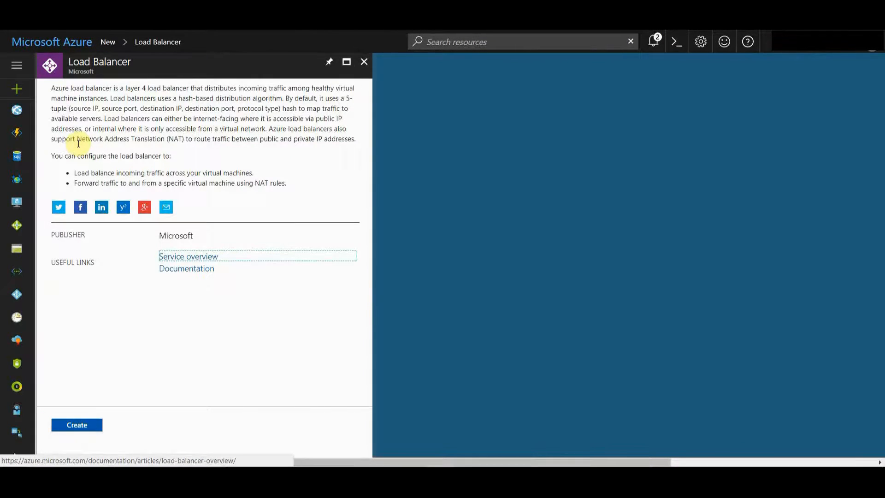
left_click(80, 424)
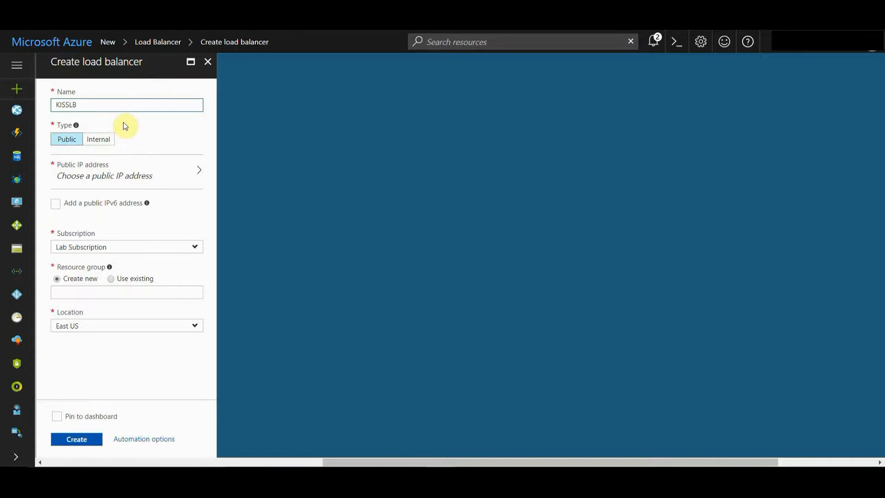
Step: Set the load balancer's public IP address to KISSStaticIP
left_click(117, 170)
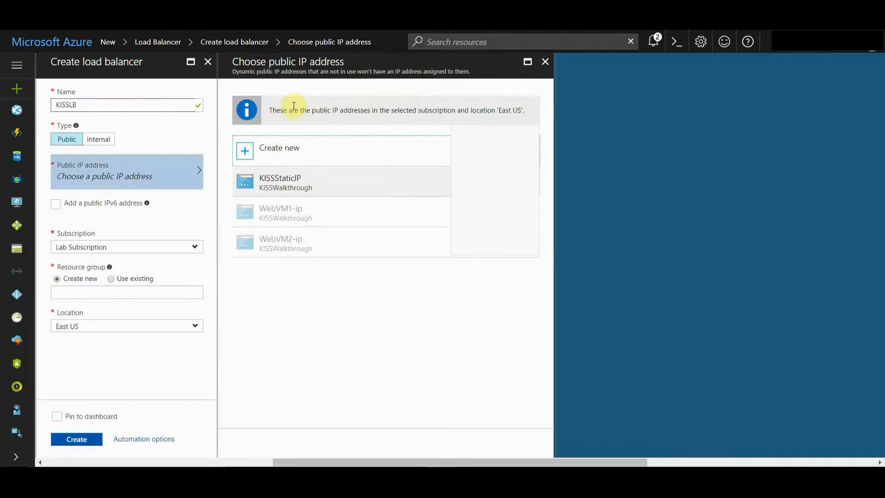
left_click(318, 182)
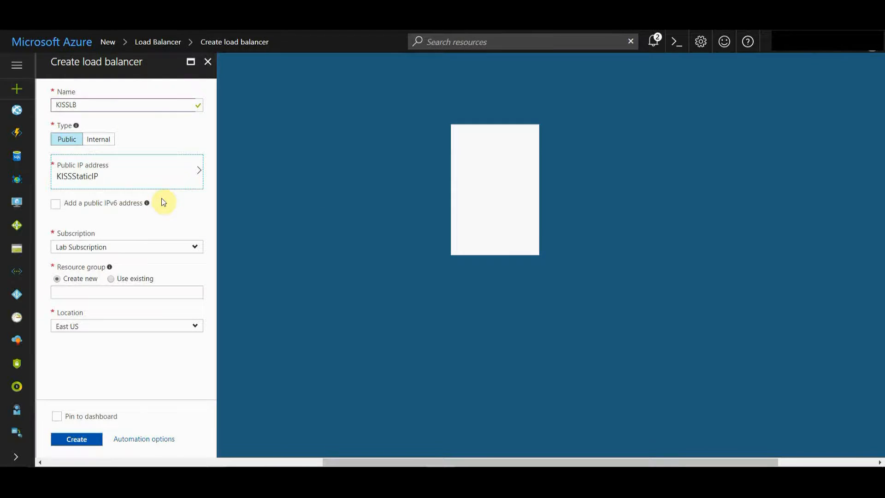
left_click(115, 183)
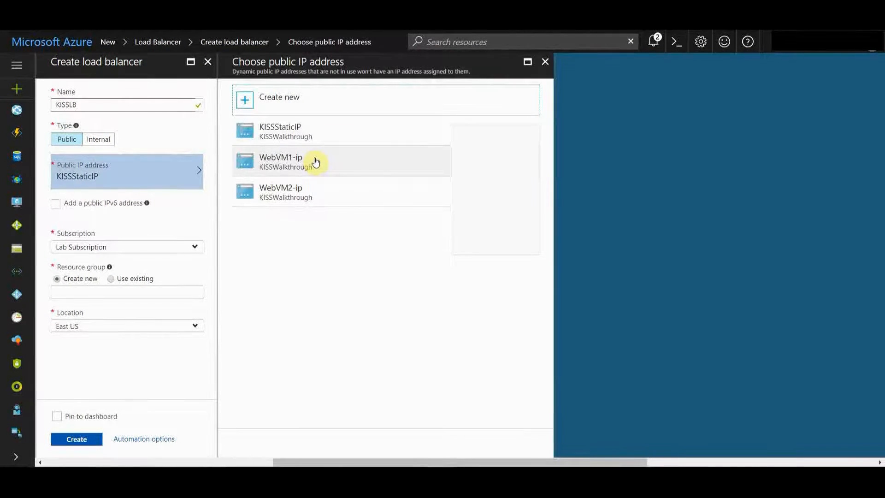
left_click(300, 146)
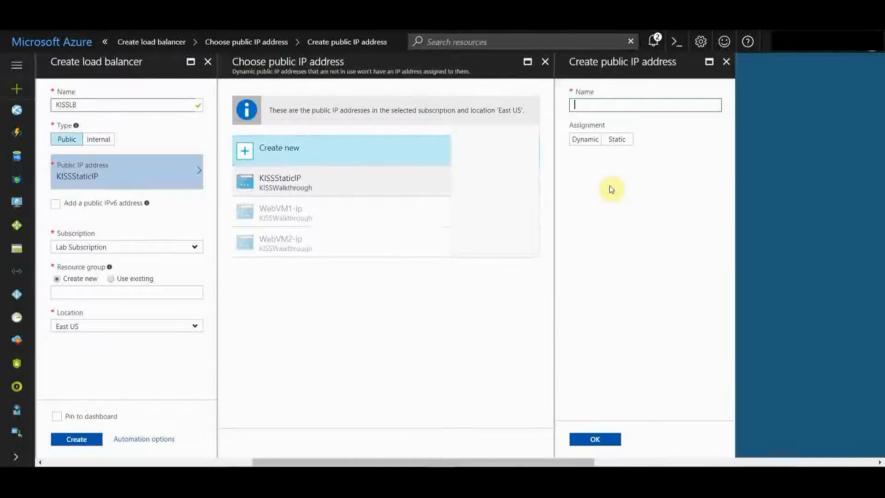
left_click(616, 139)
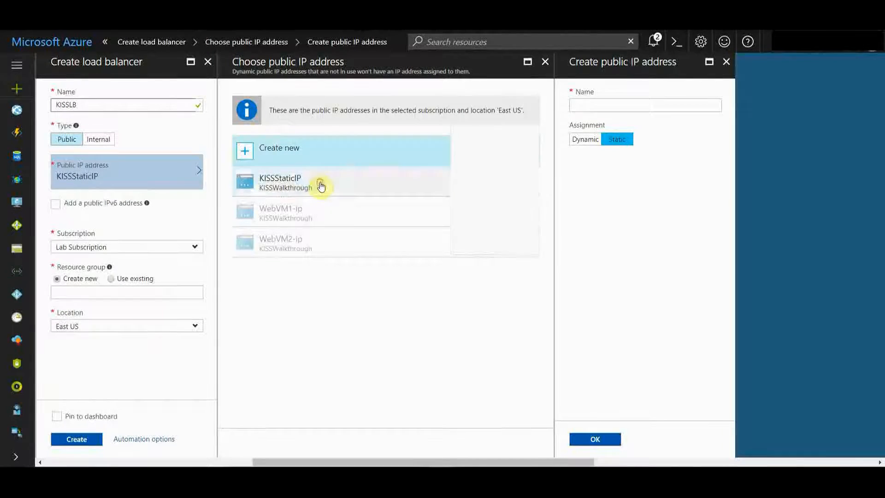
left_click(296, 180)
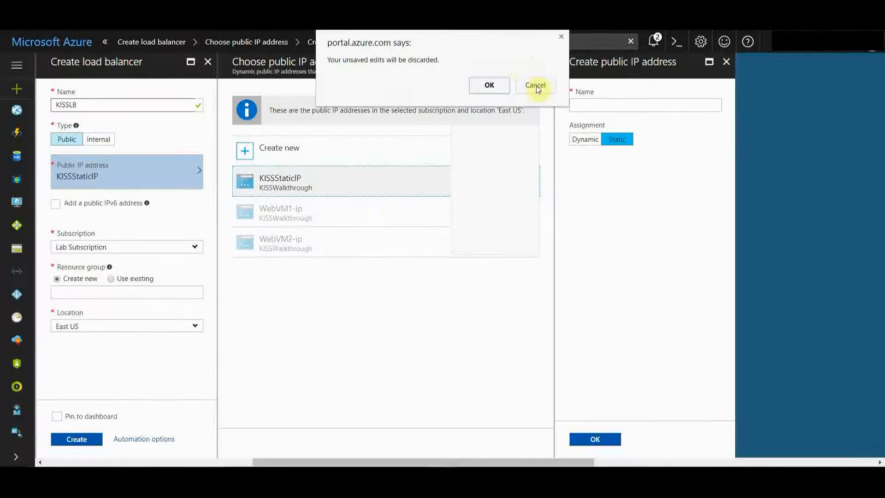
left_click(489, 85)
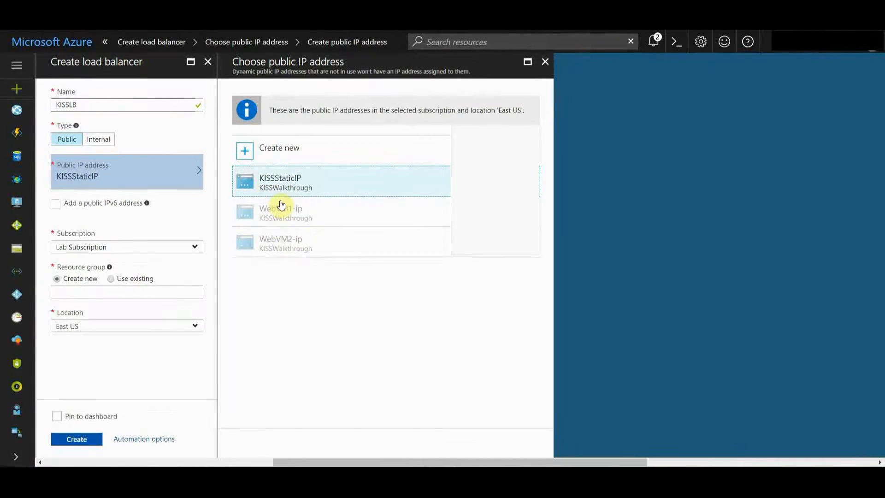
left_click(278, 184)
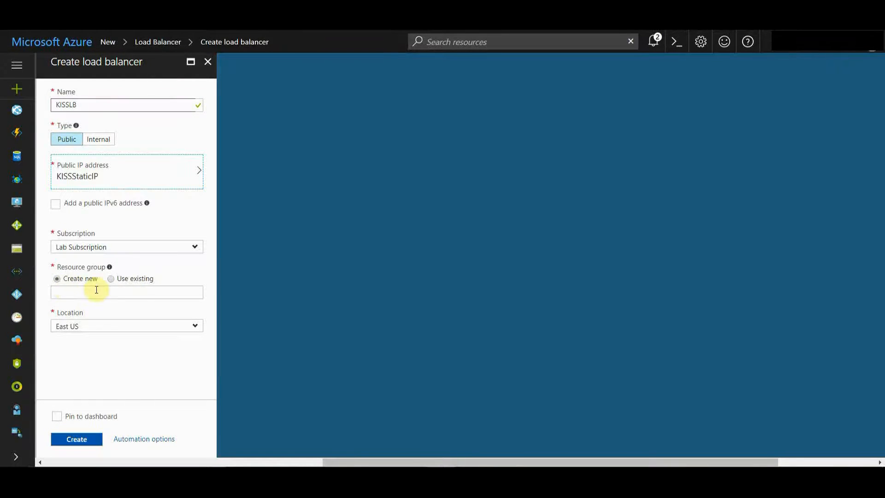
Step: Use the existing resource group KISSWalkthrough and create the load balancer
left_click(110, 279)
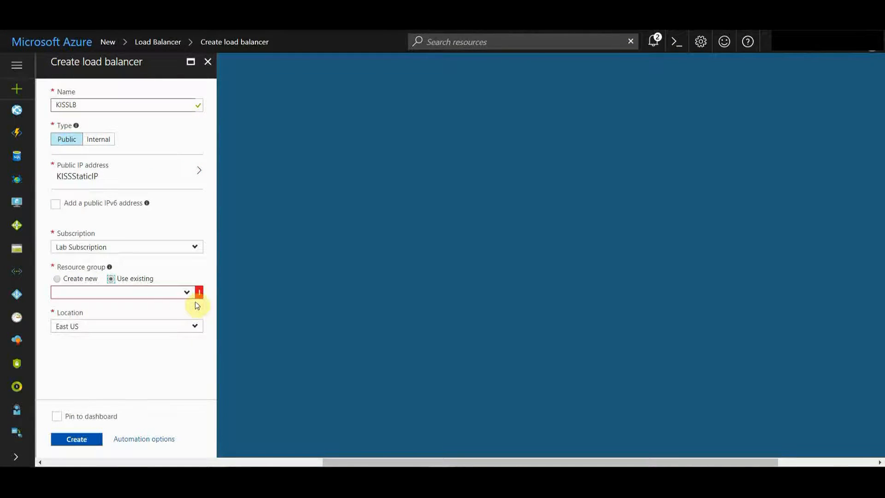
left_click(187, 292)
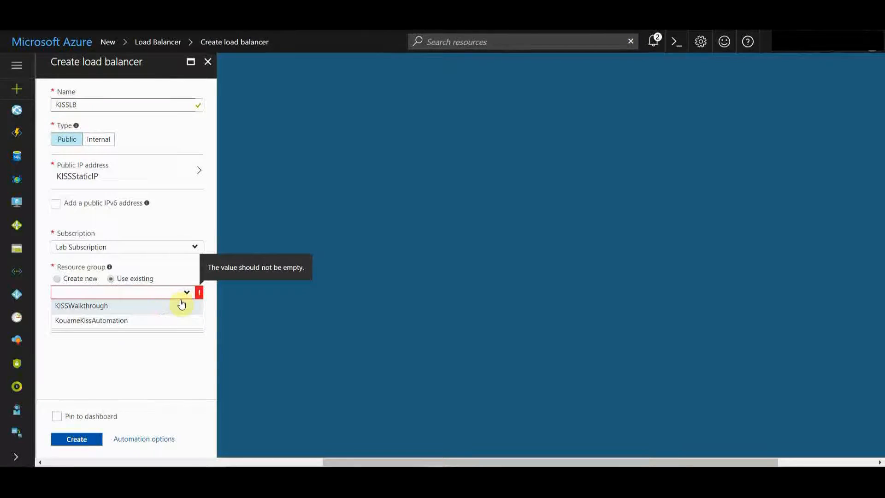
left_click(133, 305)
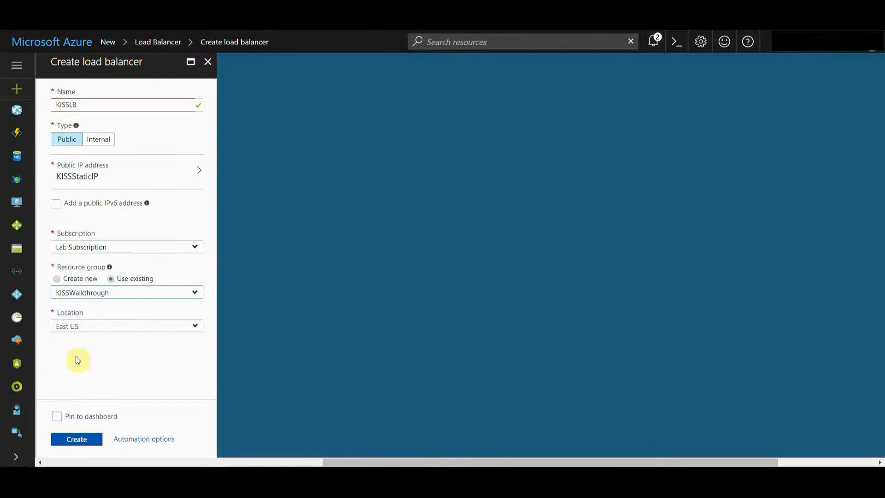
left_click(87, 441)
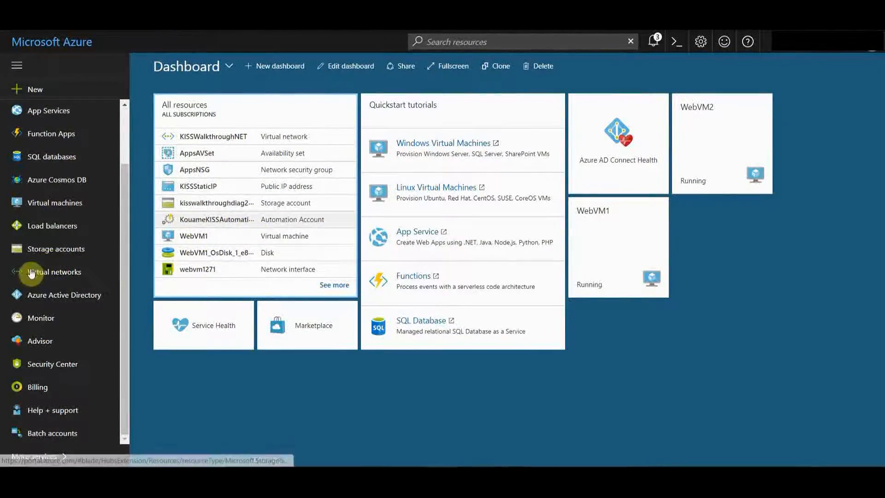
Step: Open the KISSLB load balancer and add a backend pool named KISSBEP
left_click(53, 229)
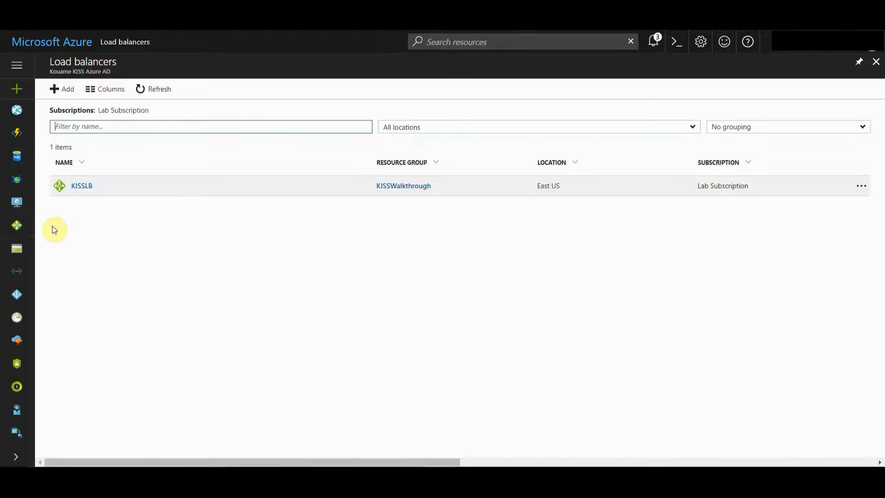
left_click(86, 186)
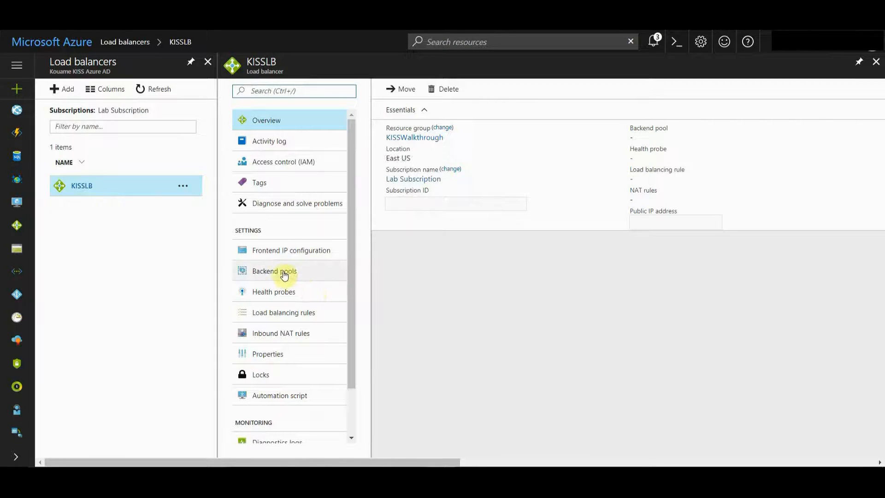
left_click(283, 273)
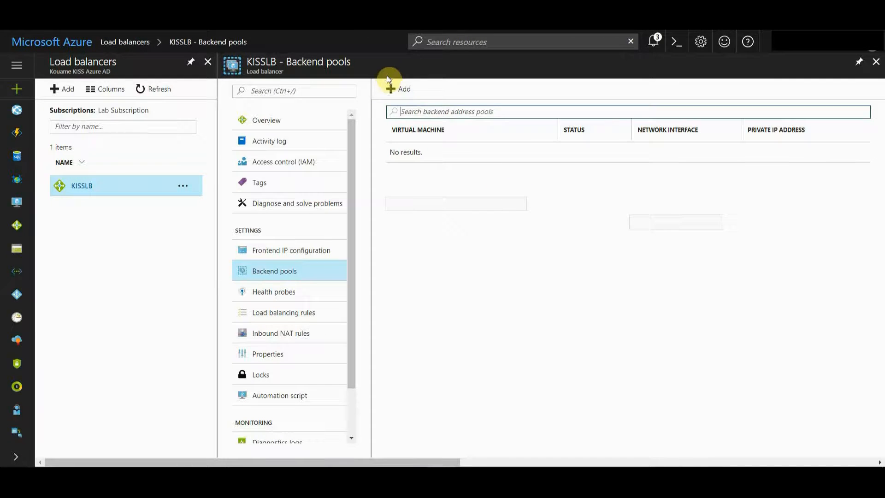
left_click(400, 90)
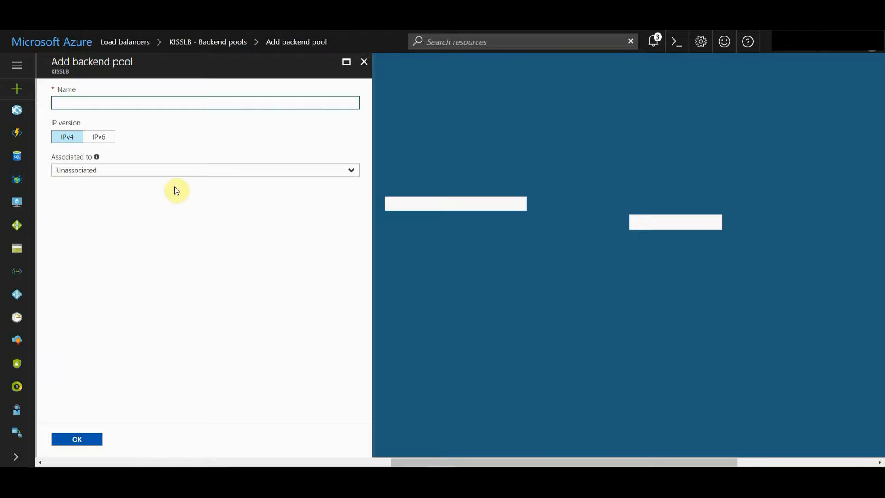
left_click(101, 102)
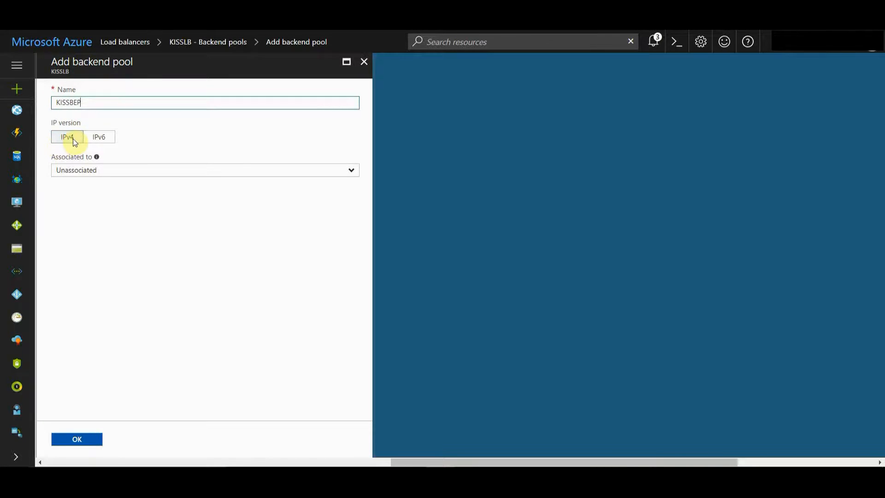
Step: Associate the backend pool with the AppsAVSet availability set
left_click(101, 175)
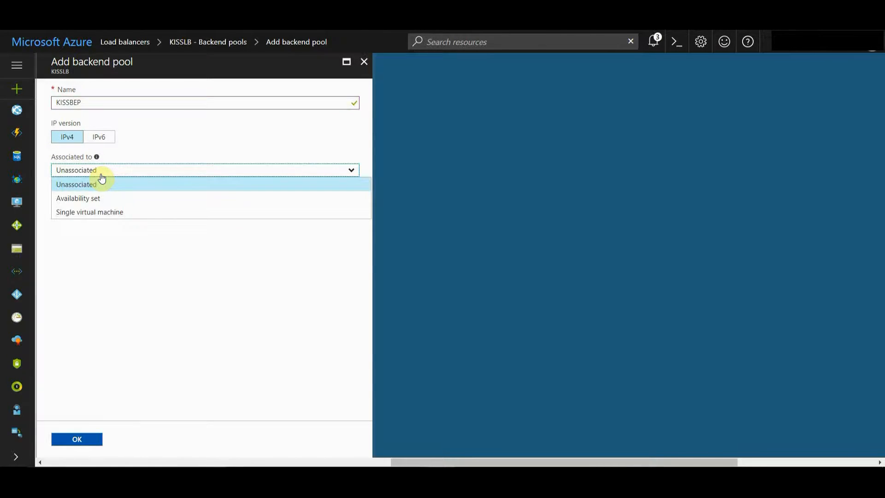
left_click(95, 198)
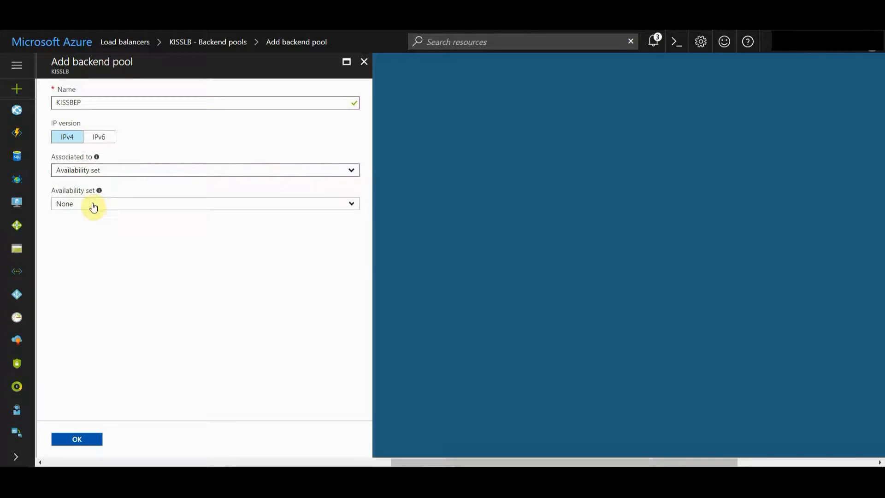
left_click(94, 205)
left_click(88, 240)
left_click(165, 279)
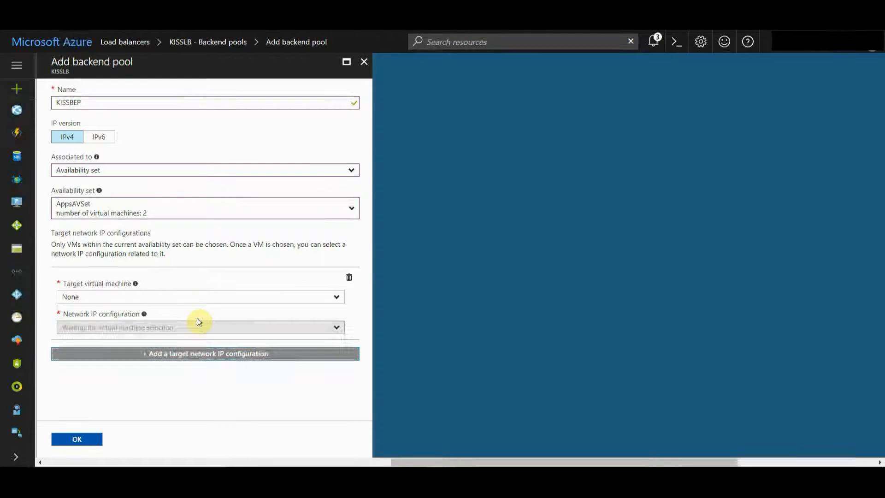
Step: Target WebVM1 with its ipconfig1 network IP configuration and add another target configuration
left_click(167, 298)
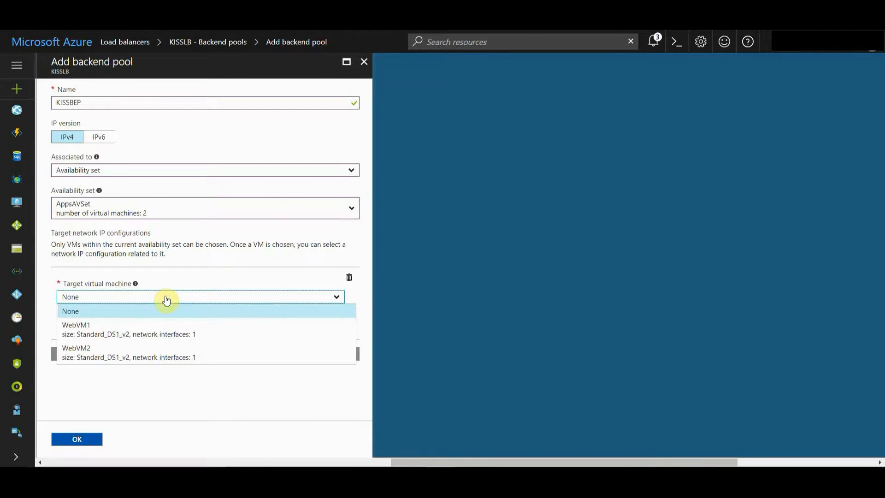
left_click(116, 328)
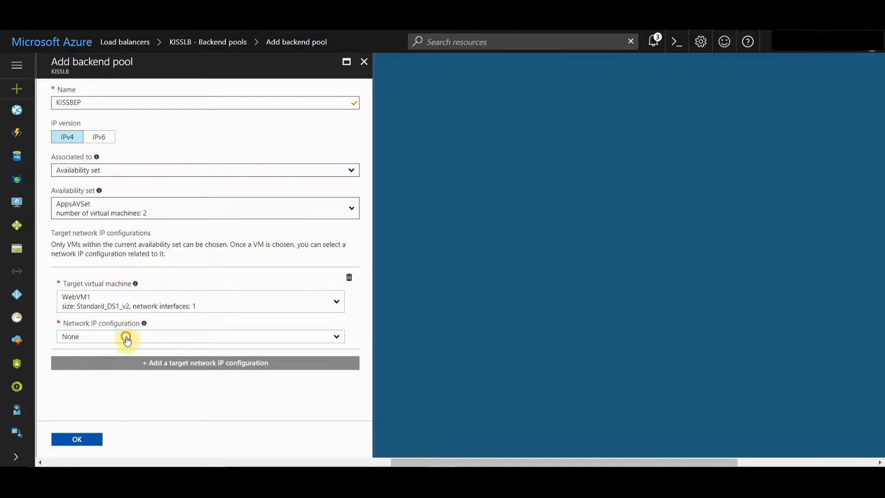
left_click(123, 336)
left_click(118, 374)
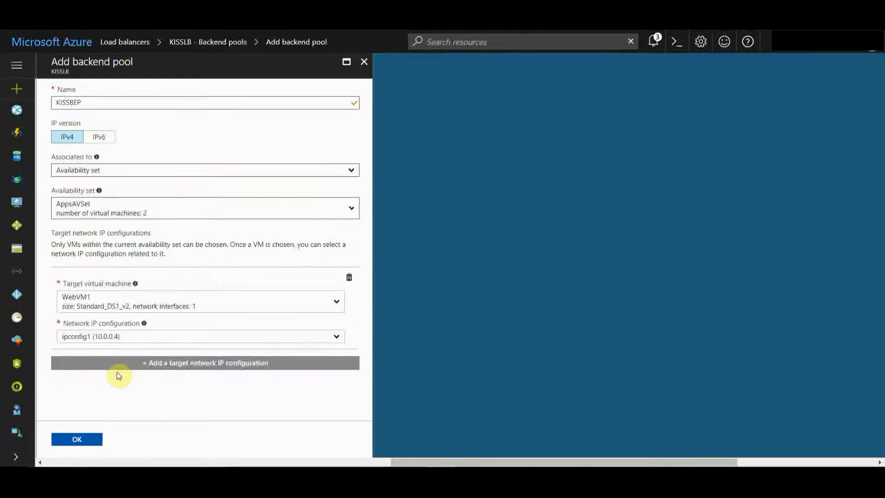
left_click(180, 366)
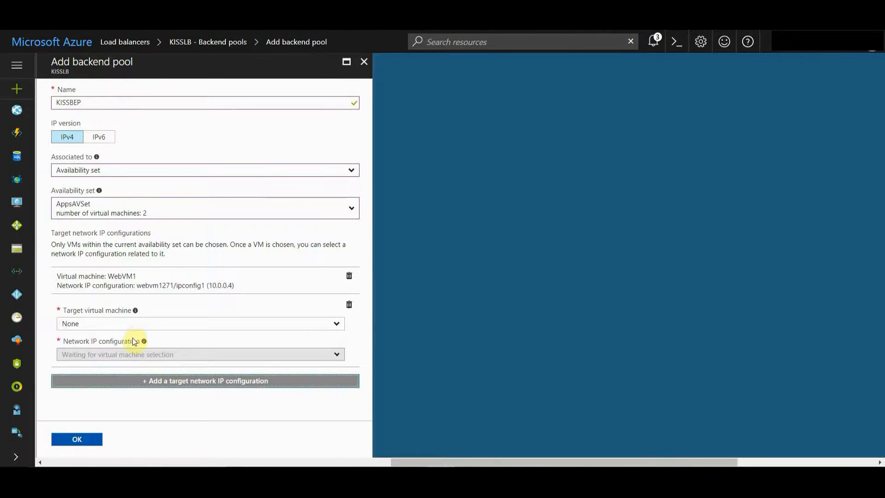
Step: Target WebVM2 with its ipconfig1 network IP configuration and save the backend pool
left_click(119, 326)
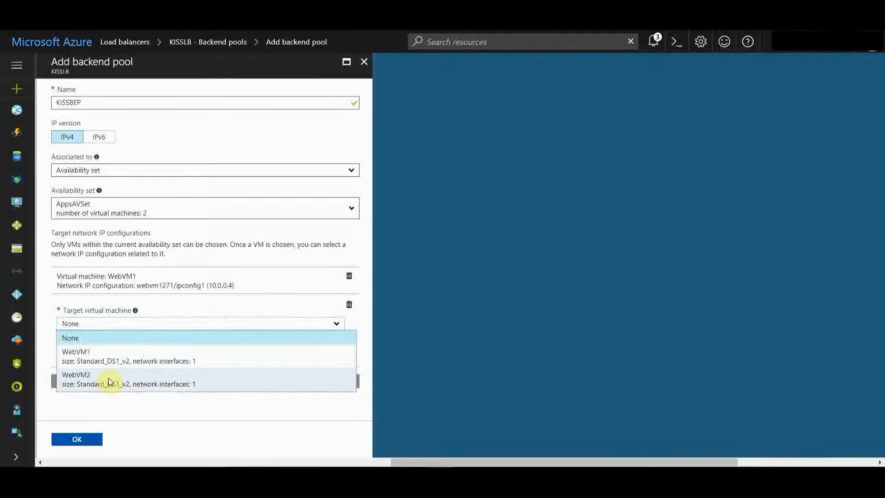
left_click(110, 378)
left_click(119, 364)
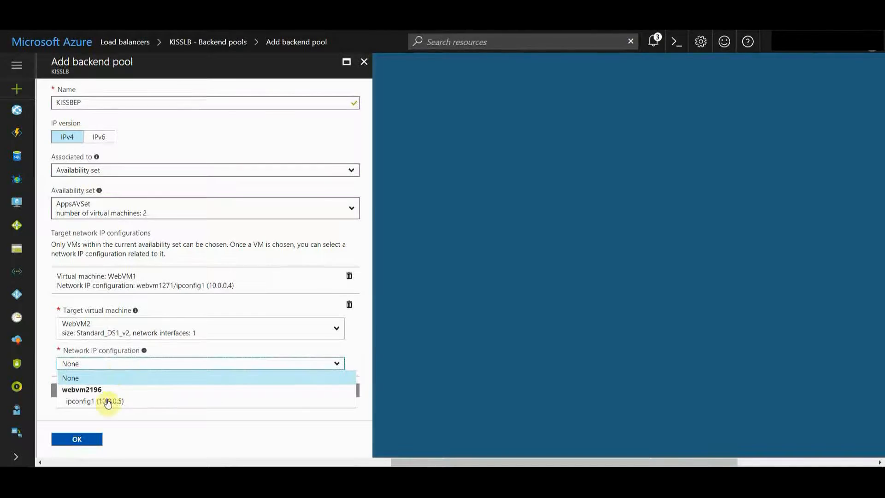
left_click(110, 400)
left_click(79, 444)
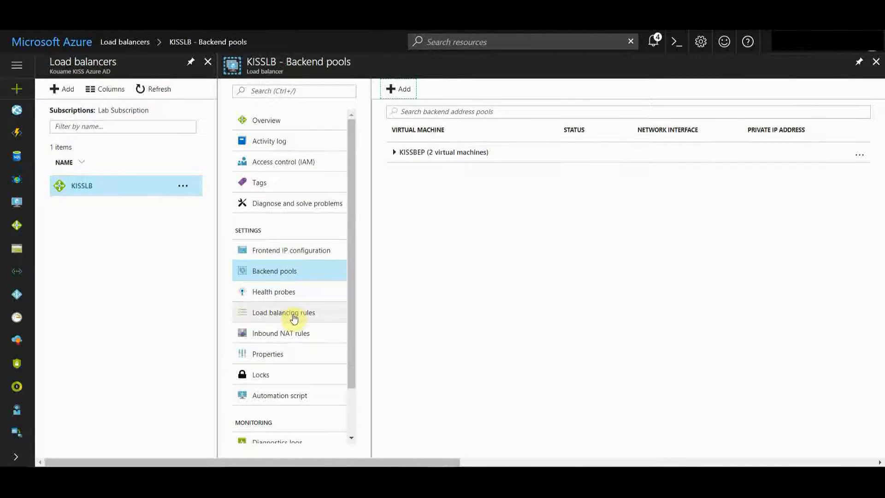
Step: Add a TCP health probe named HTTP on port 80
left_click(275, 291)
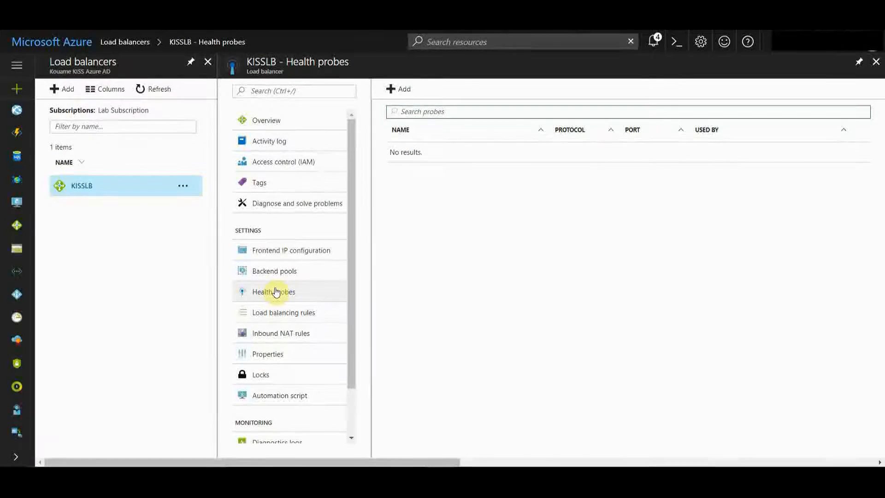
left_click(404, 88)
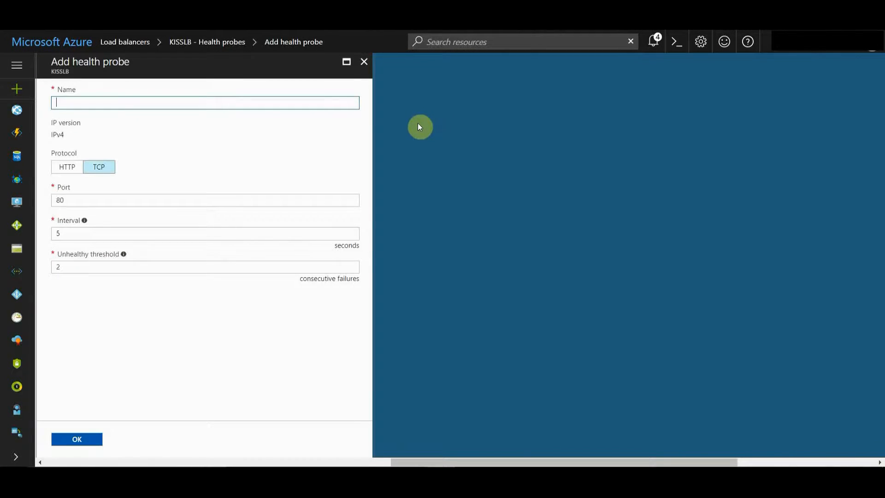
type("HTTP")
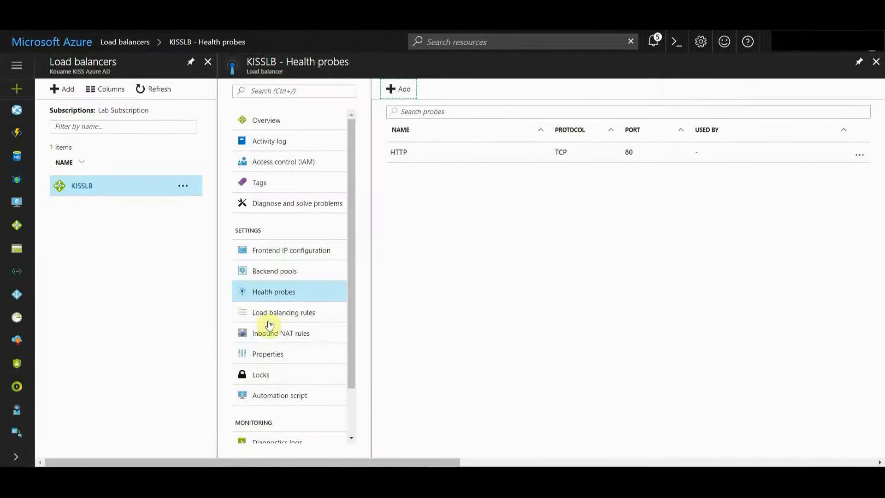
Step: Add a load balancing rule named HTTPLBR on port 80 using the KISSBEP backend pool and HTTP health probe
left_click(290, 318)
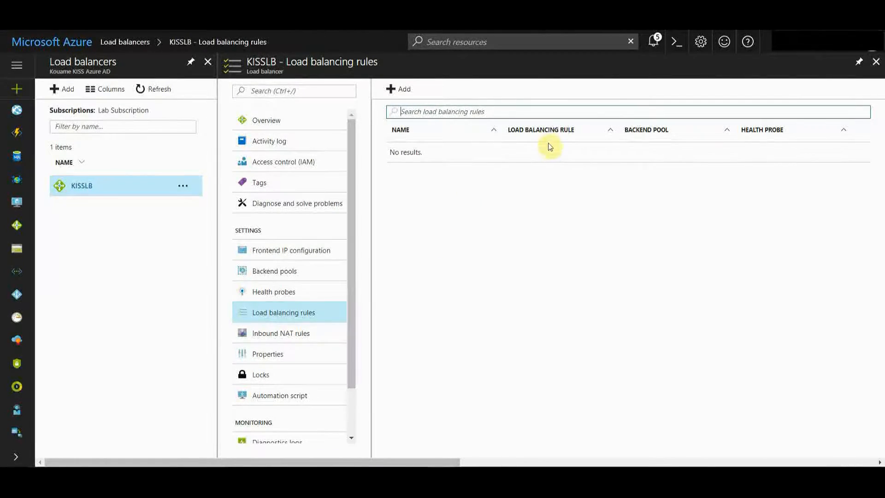
left_click(401, 90)
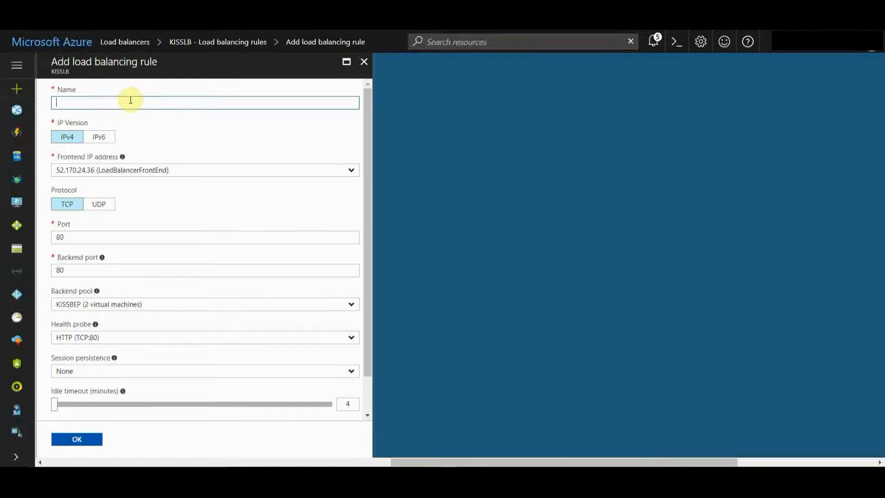
type("HTTP")
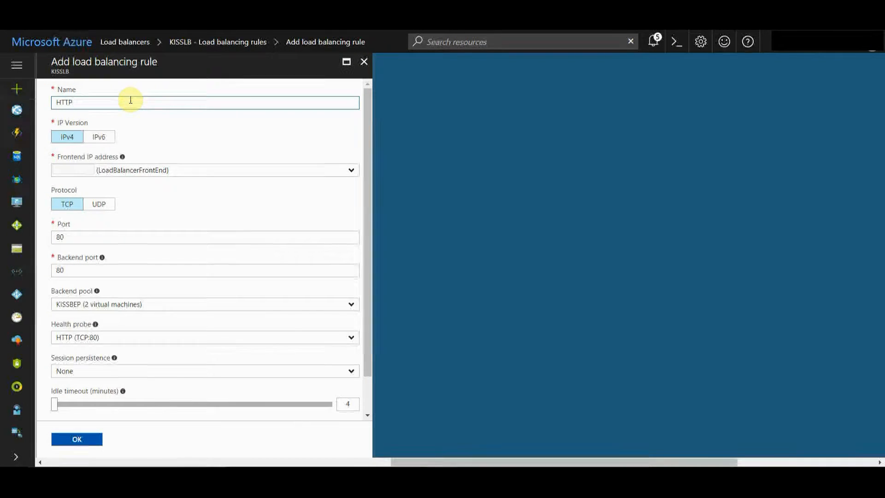
type("LB")
type("r")
type("R")
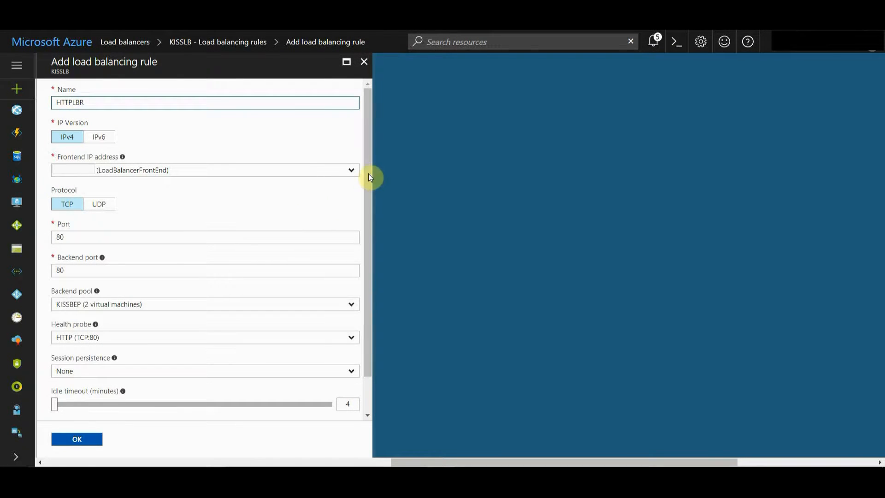
scroll(362, 226, "down", 1)
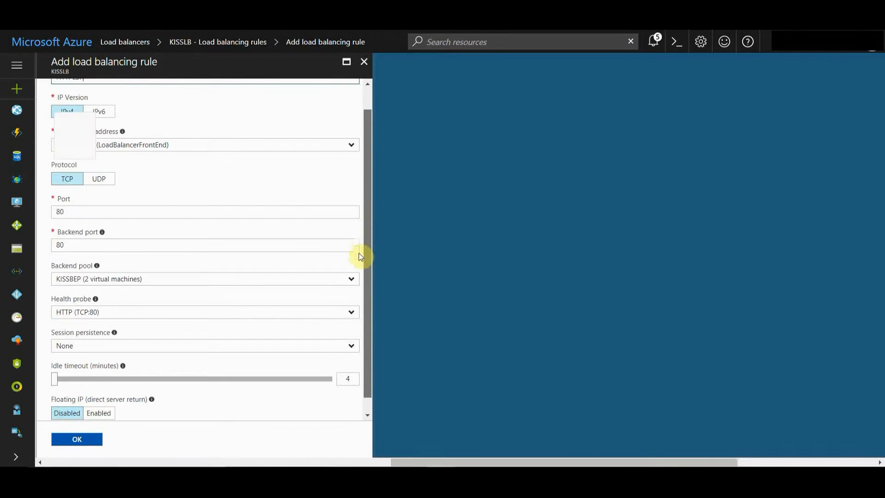
scroll(361, 256, "down", 1)
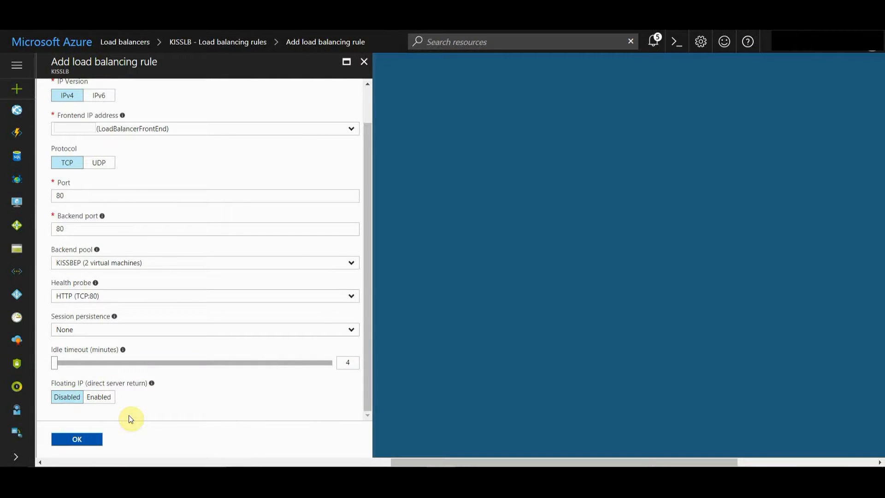
left_click(74, 438)
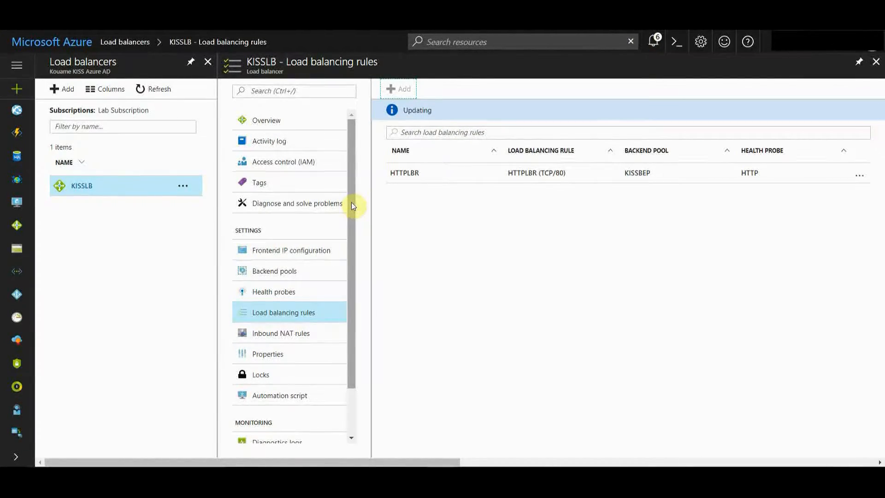
Step: Copy the load balancer's public IP address from its overview
scroll(345, 241, "down", 1)
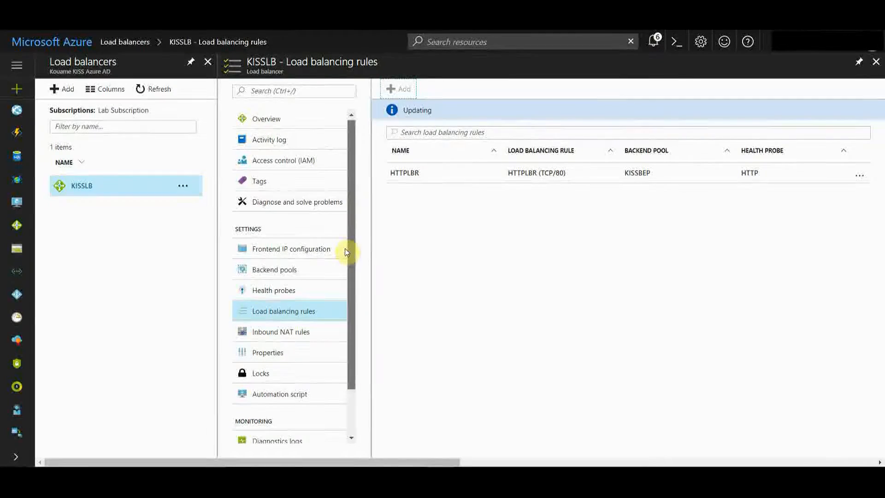
scroll(344, 353, "down", 1)
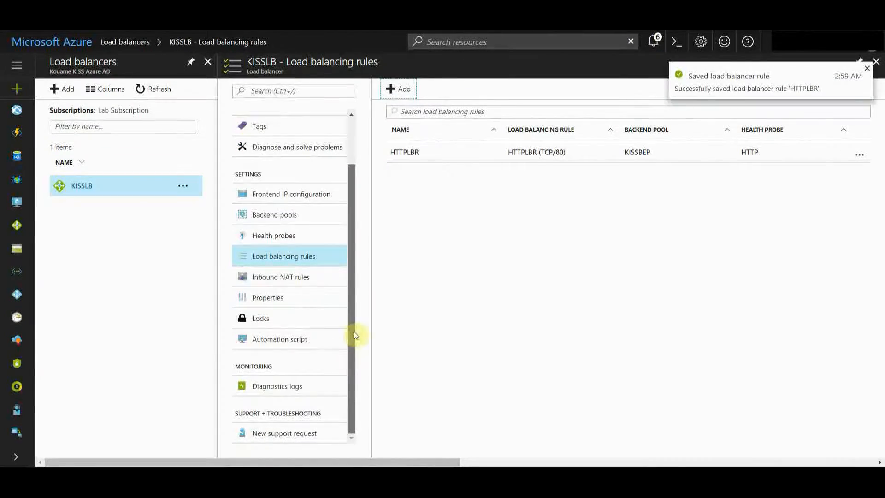
scroll(365, 175, "up", 1)
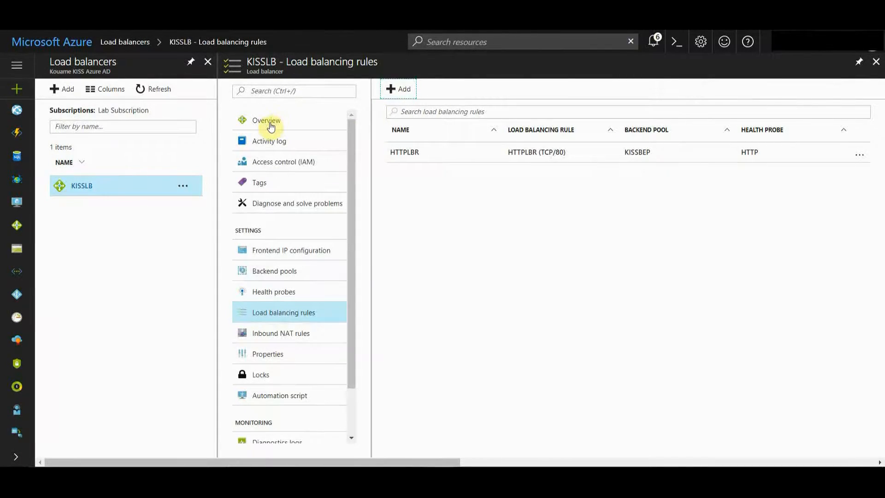
left_click(271, 125)
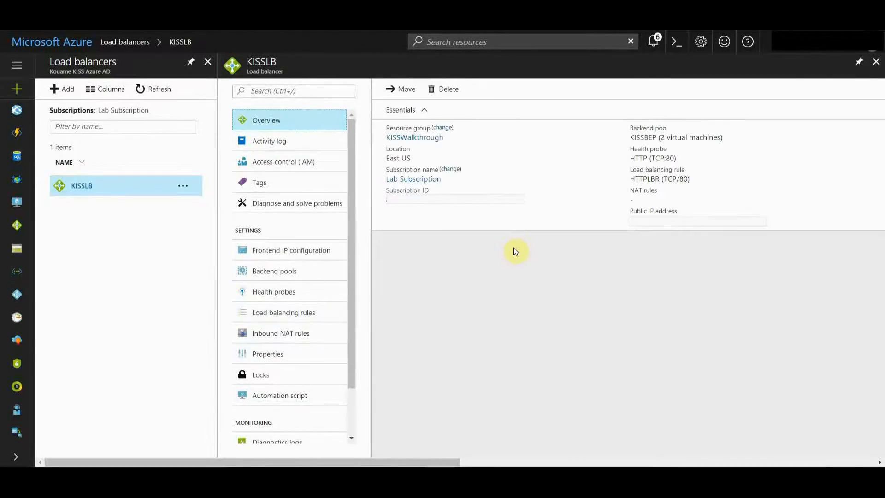
left_click(725, 226)
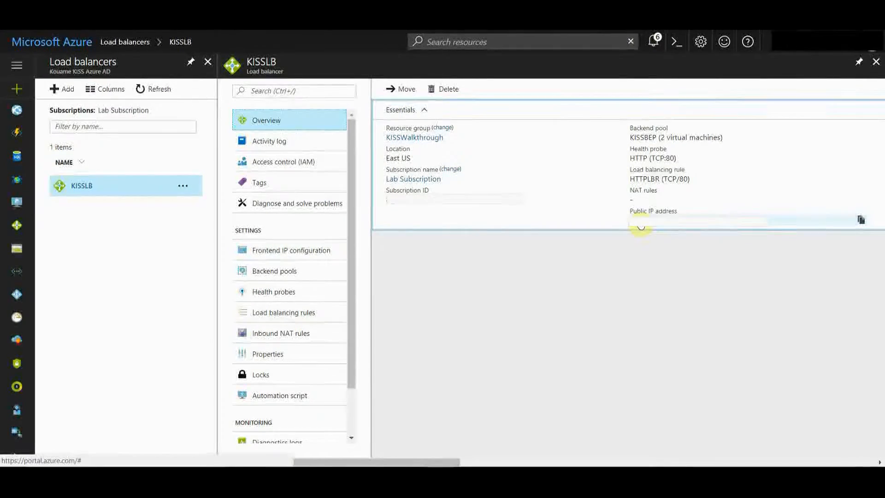
left_click_drag(619, 223, 668, 223)
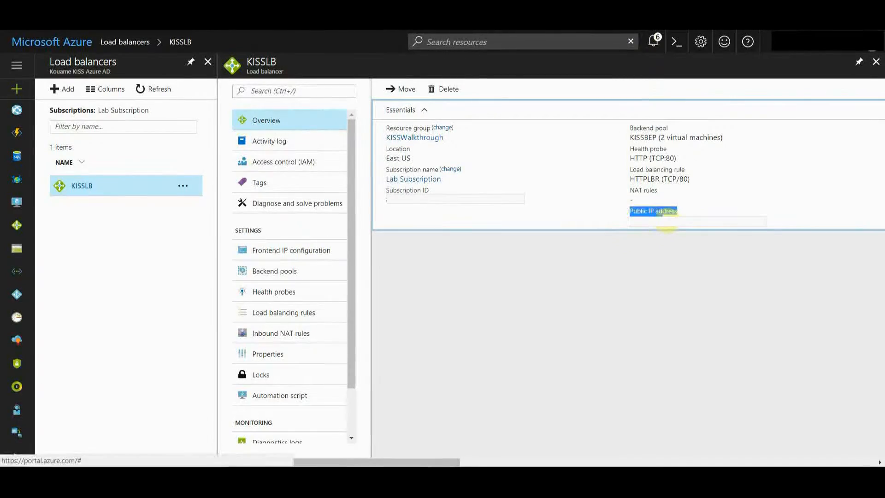
left_click(699, 200)
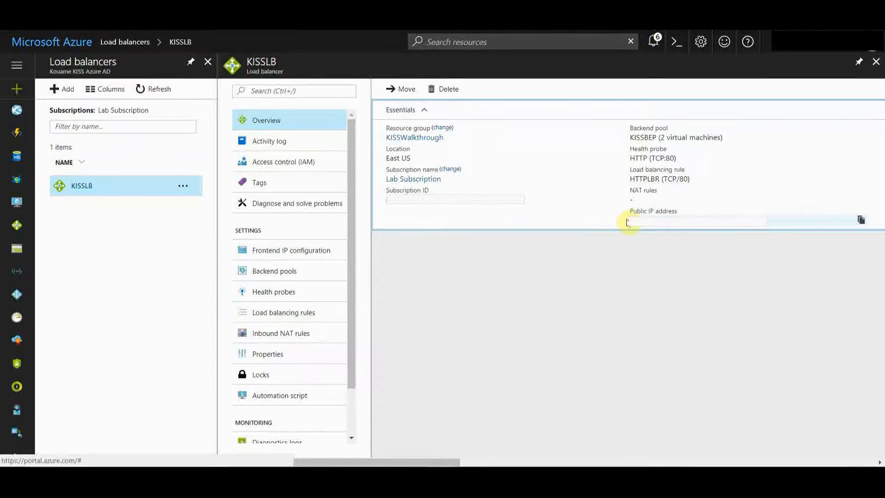
left_click_drag(629, 223, 650, 229)
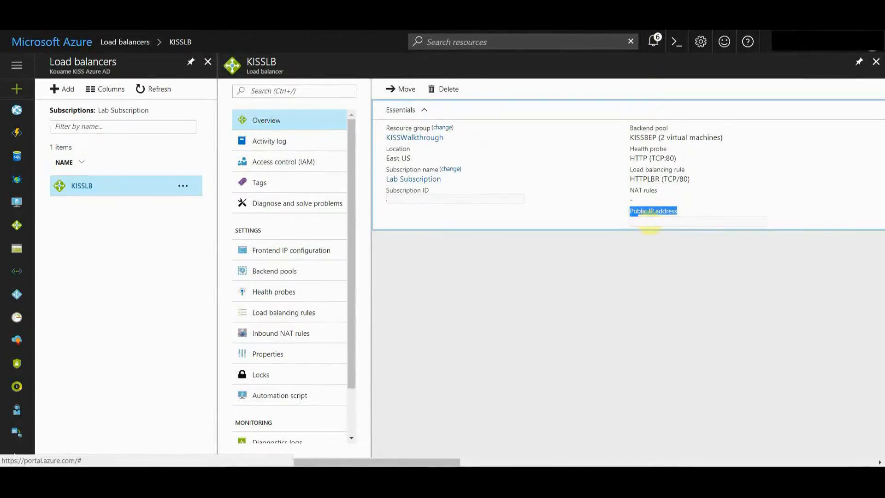
left_click(687, 209)
mouse_move(862, 225)
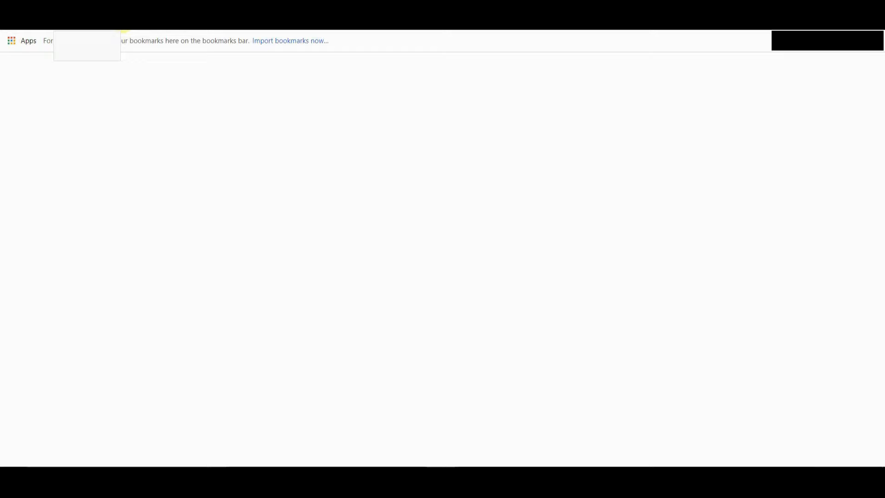
Step: Paste the public IP address into a browser window to load the balanced web page, then return to the portal
key("ctrl+f")
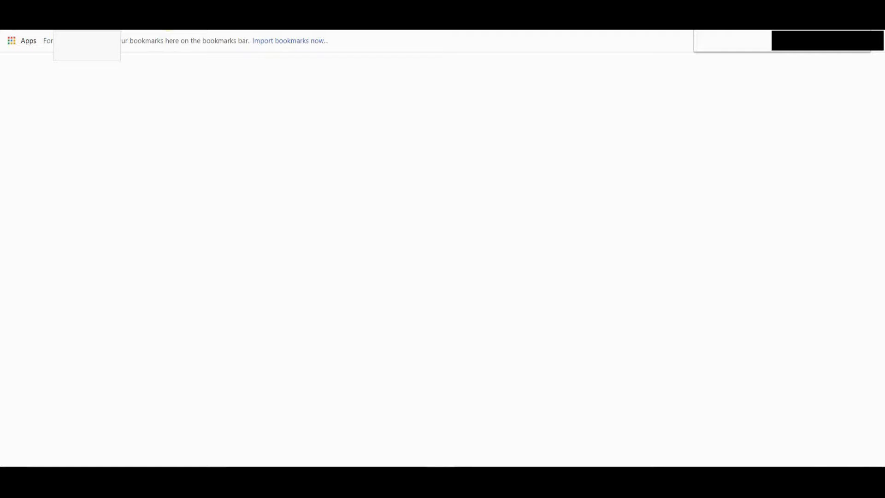
key("ctrl+v")
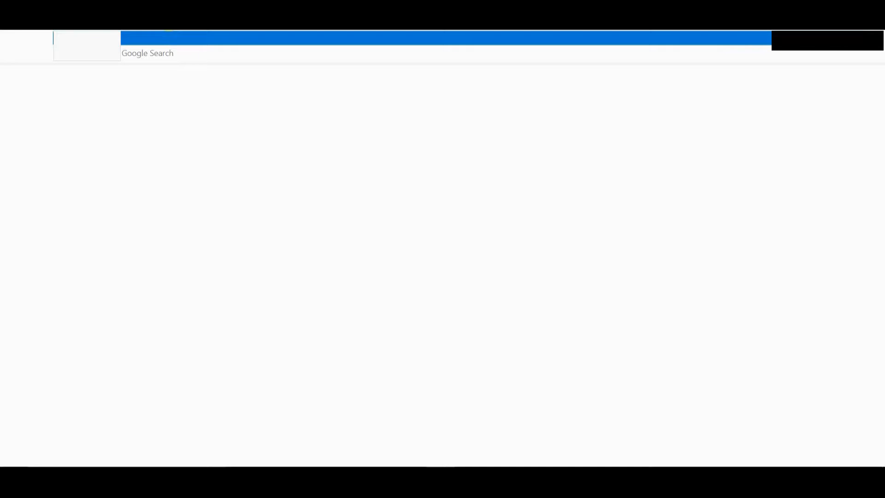
key("Return")
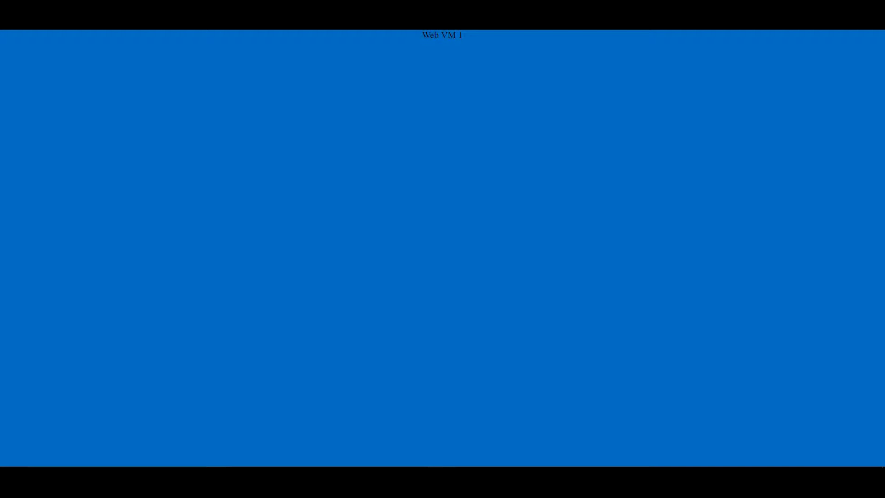
left_click(41, 30)
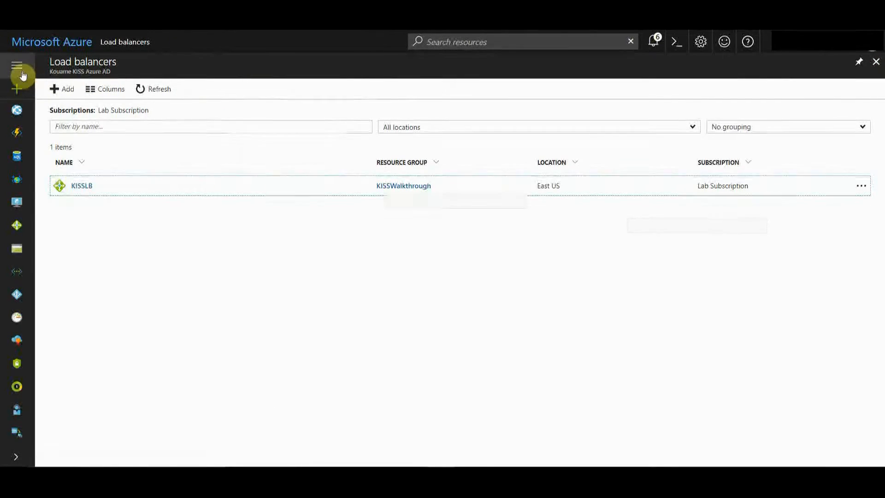
Step: Open the resource groups list and start deleting the KISSWalkthrough resource group
left_click(20, 70)
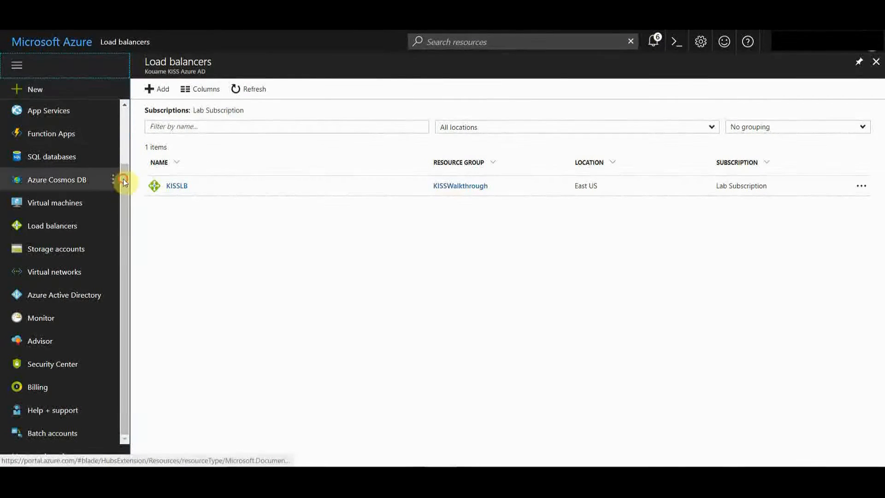
left_click_drag(123, 179, 128, 105)
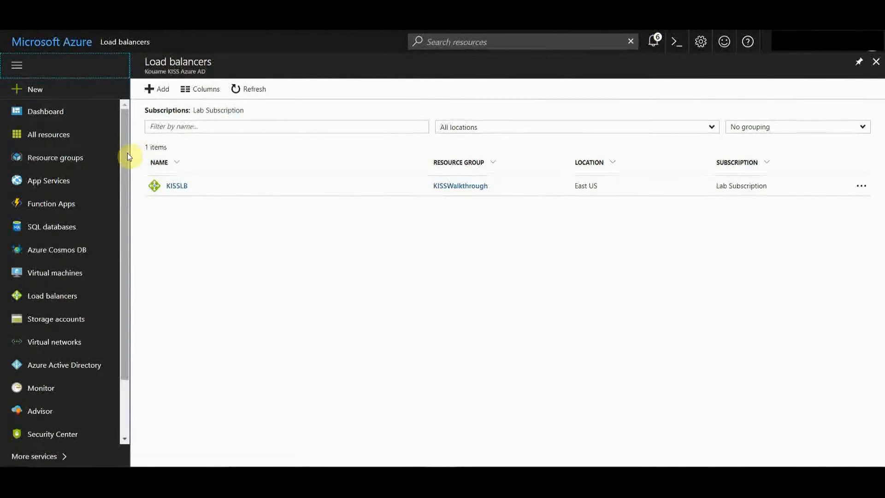
left_click(59, 166)
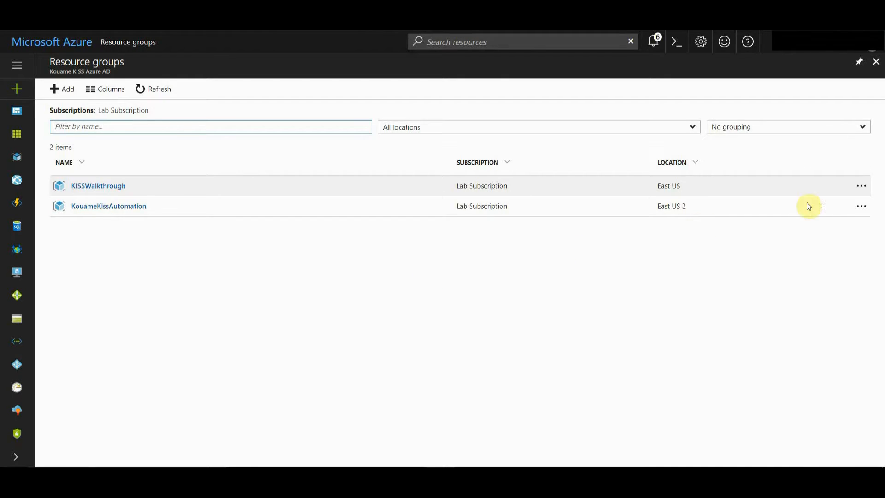
left_click(866, 189)
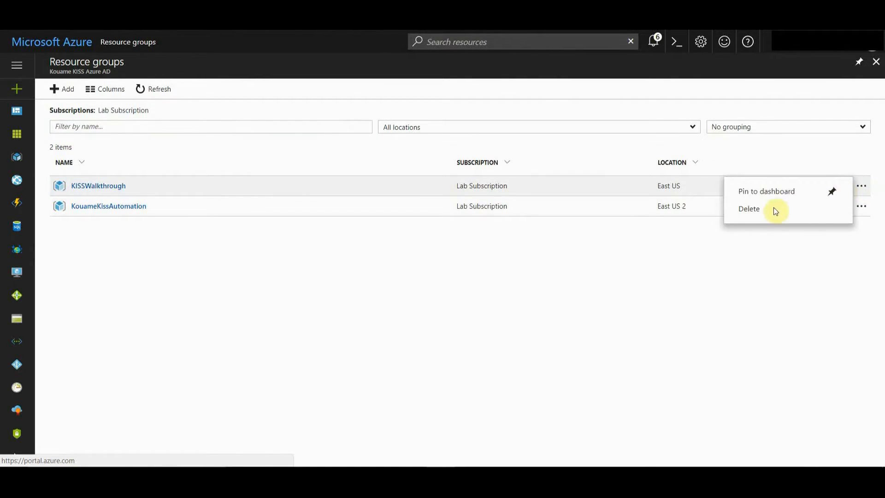
left_click(752, 213)
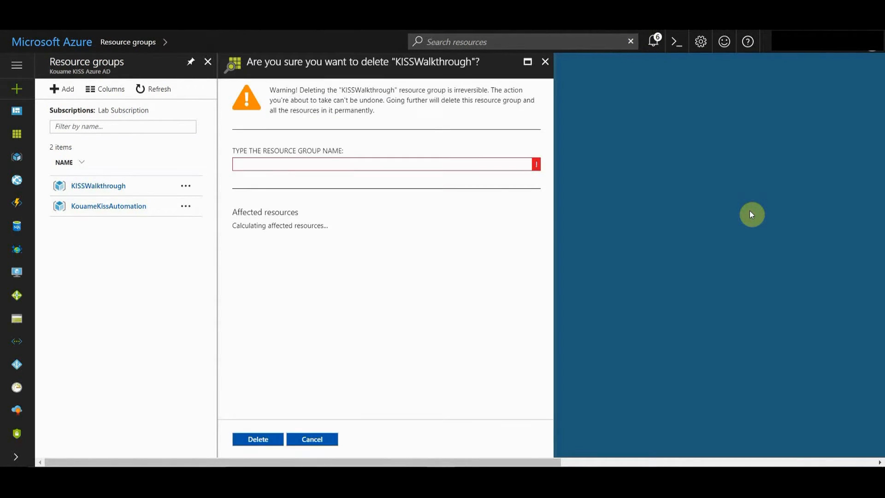
Step: Review the affected resources and confirm the deletion by entering the group name kisswalkthrough
left_click(420, 163)
scroll(546, 307, "down", 1)
scroll(538, 385, "down", 3)
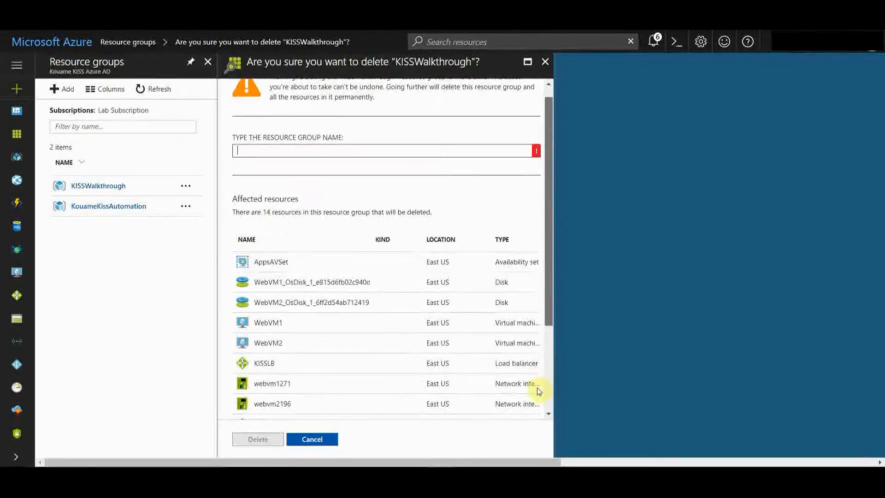
scroll(534, 412, "down", 2)
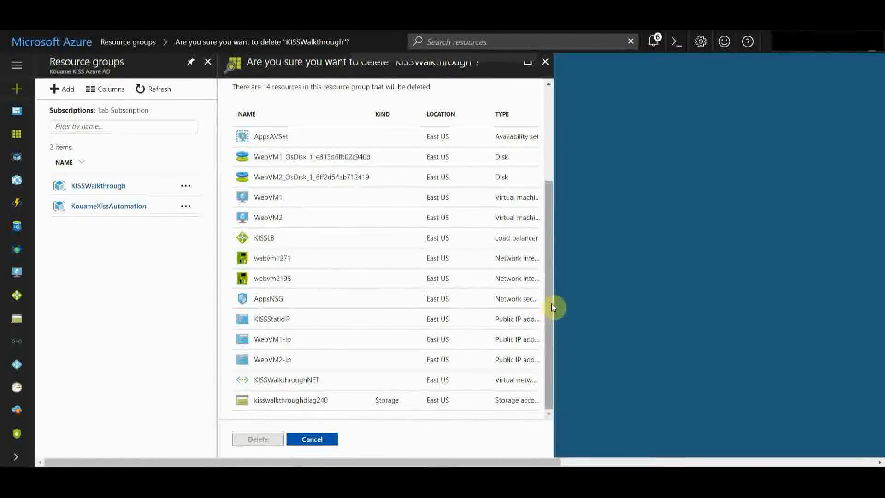
scroll(553, 242, "up", 3)
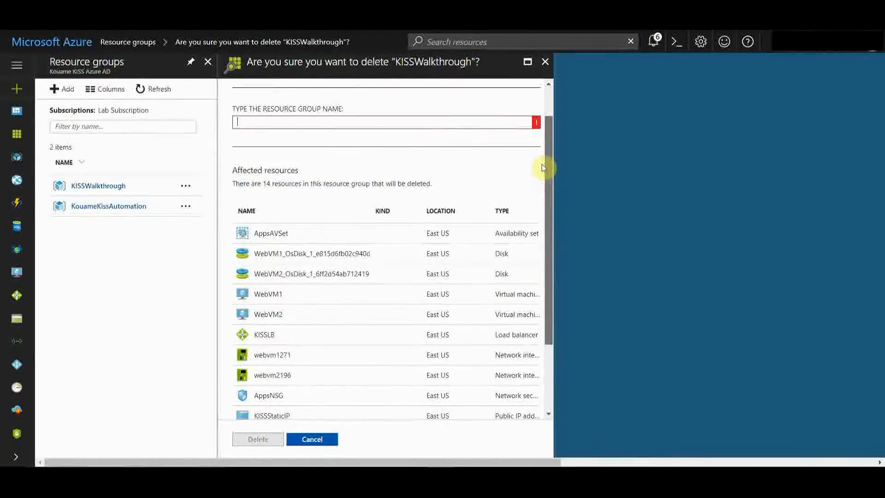
scroll(544, 141, "up", 2)
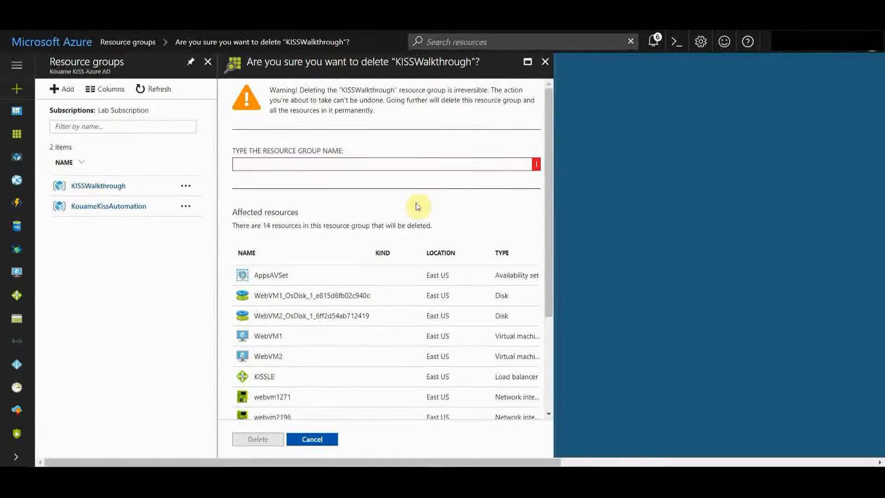
type("kiss")
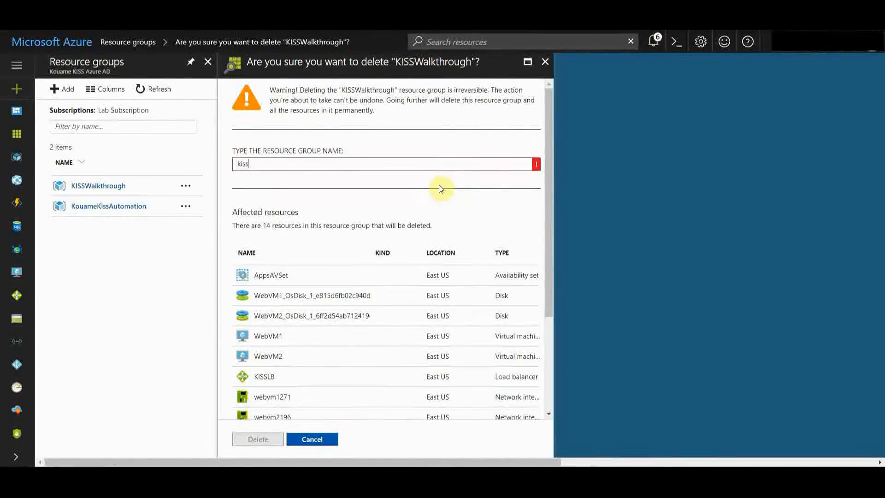
type("walkthrough")
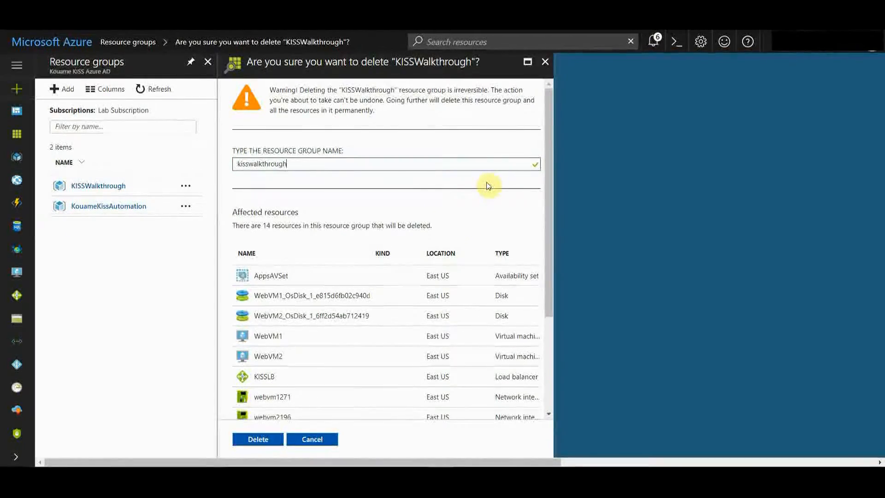
left_click(255, 439)
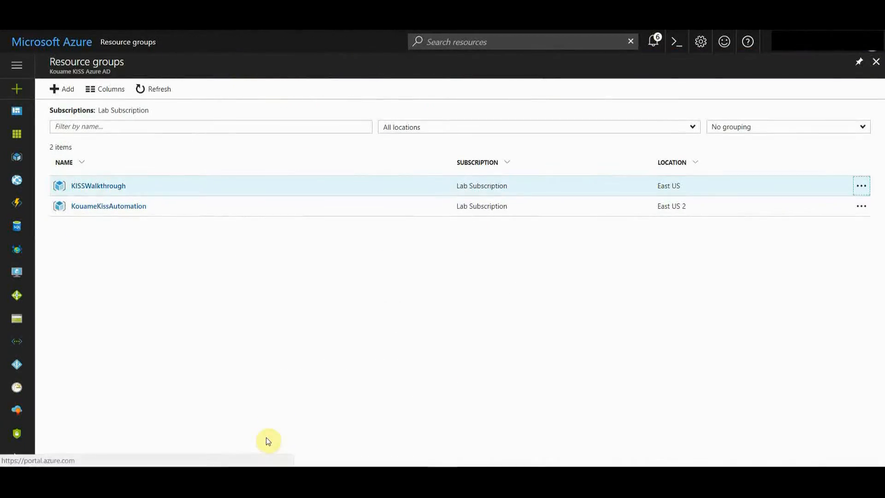